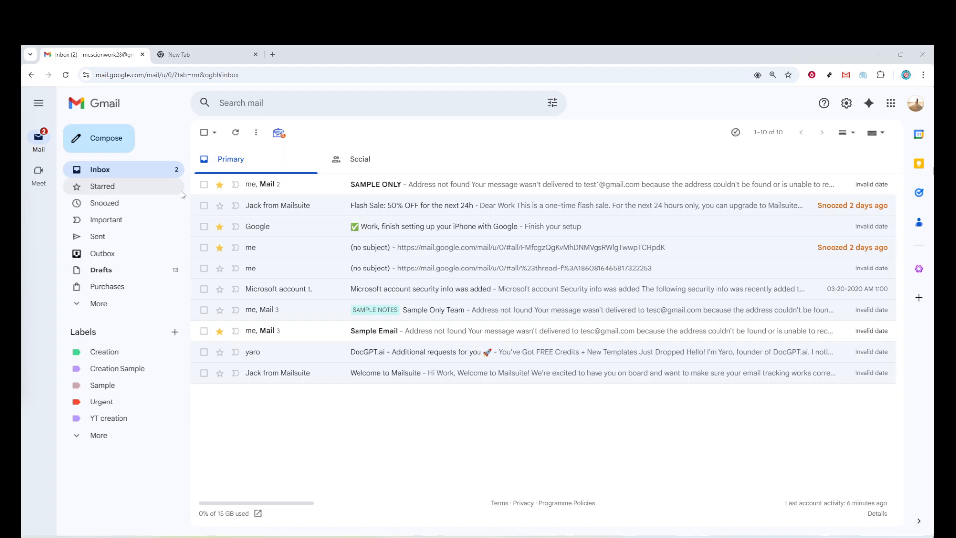
- Start a new email and open its body with the greeting "Hi there,"
{"action": "left_click", "coordinate": [98, 140]}
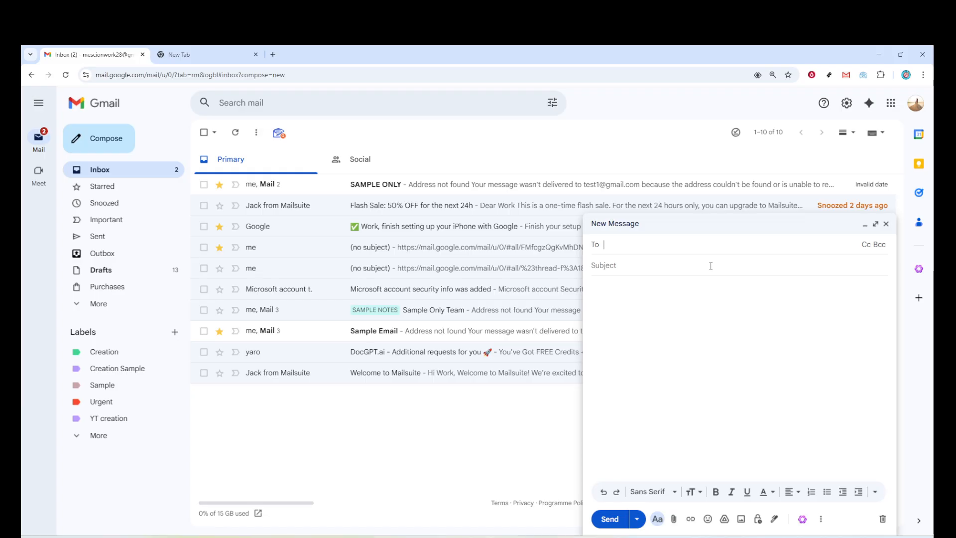
{"action": "left_click", "coordinate": [697, 287]}
{"action": "type", "text": "Hi"}
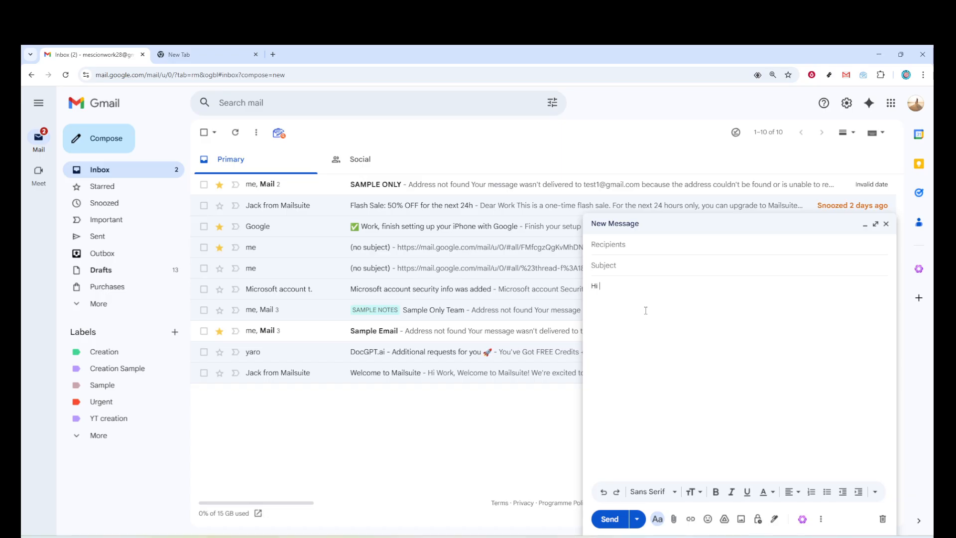
{"action": "type", "text": " there,  "}
{"action": "type", "text": "I want "}
{"action": "type", "text": "to"}
{"action": "type", "text": " f"}
{"action": "type", "text": "ol"}
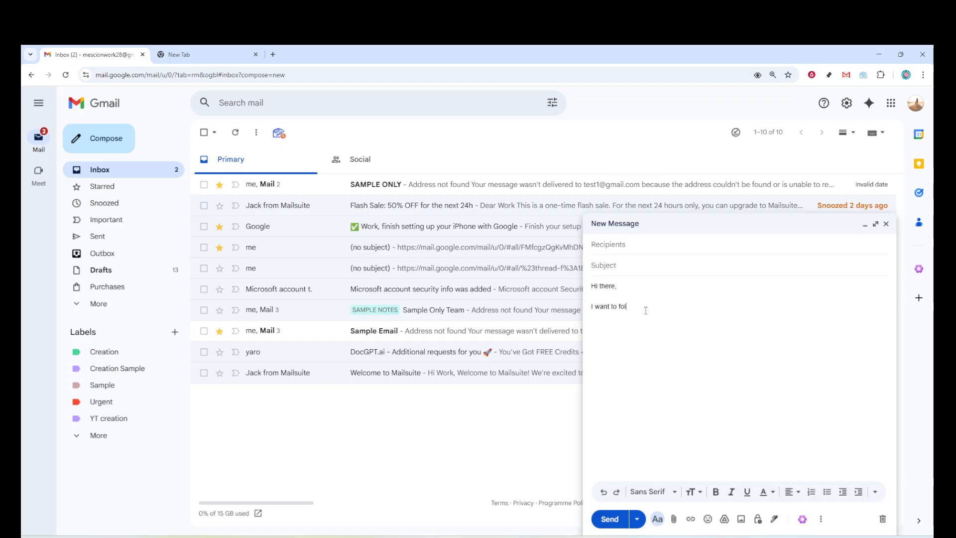
{"action": "type", "text": "low up in your"}
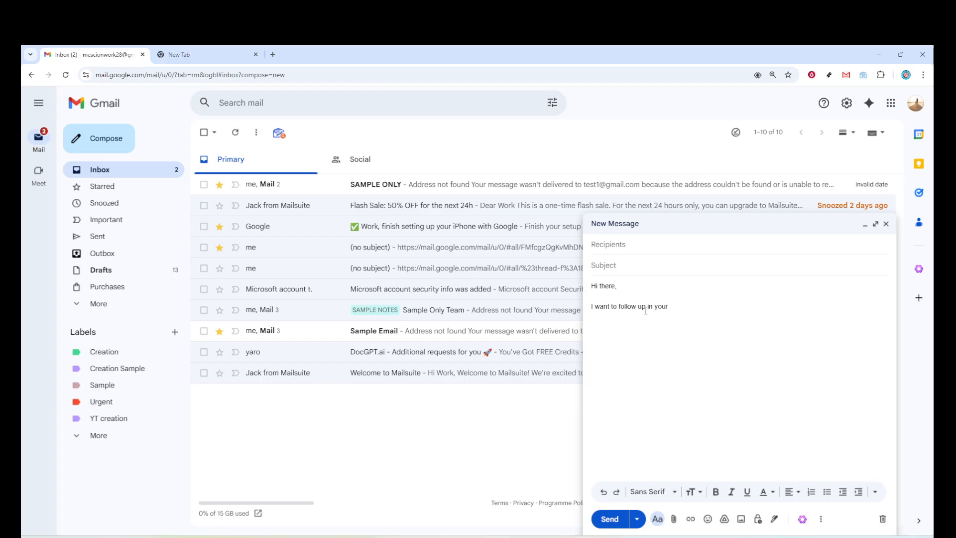
{"action": "type", "text": " applicat"}
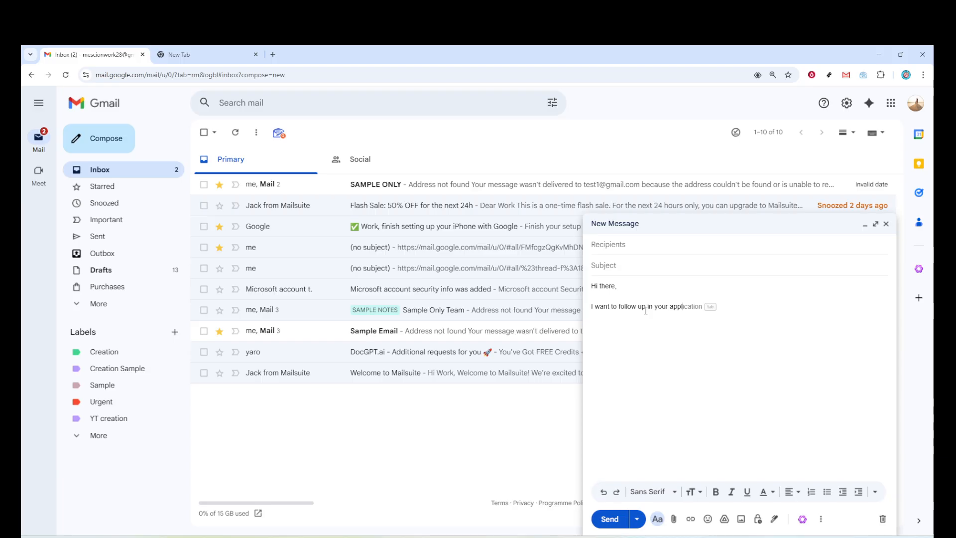
{"action": "type", "text": "ion."}
- Accept the suggested grammar correction "on your" for the underlined words in the message body
{"action": "left_click", "coordinate": [655, 307]}
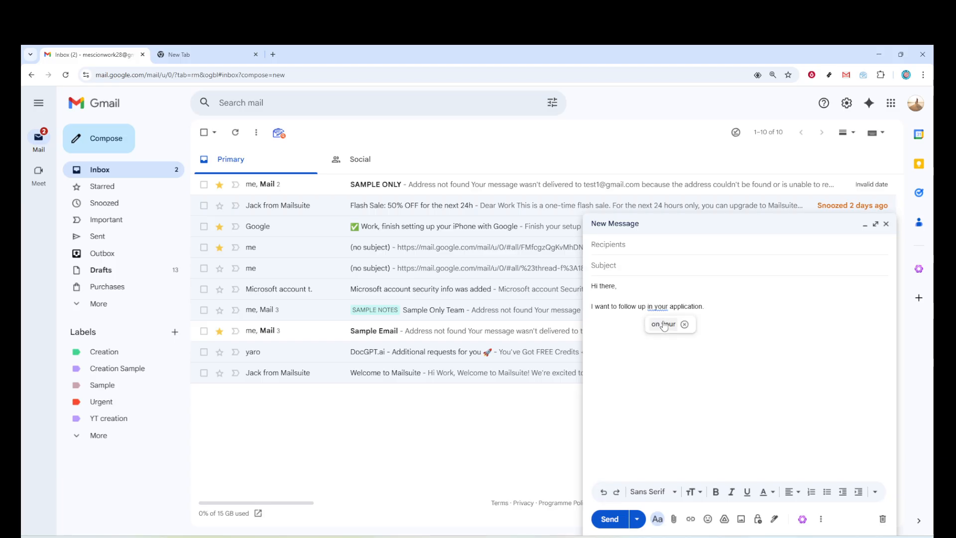
{"action": "left_click", "coordinate": [664, 324]}
- Close the message body with "Regards," and set the email subject to "Sample"
{"action": "left_click", "coordinate": [720, 308]}
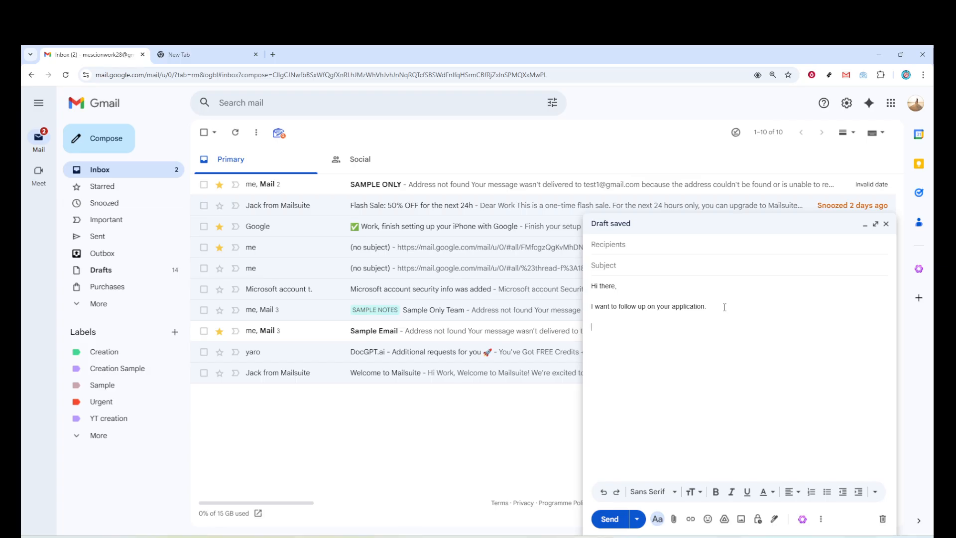
{"action": "type", "text": "Regard"}
{"action": "type", "text": "s,"}
{"action": "type", "text": "Sa"}
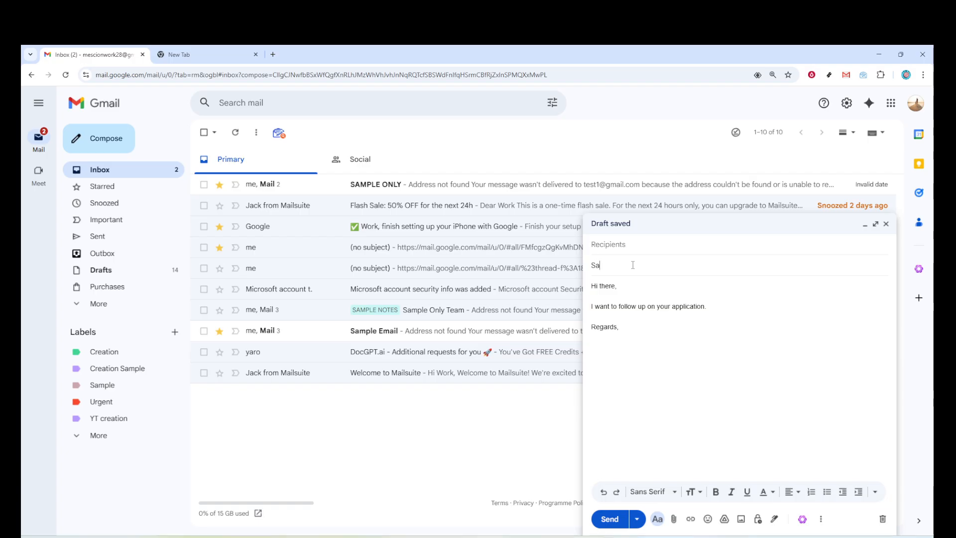
{"action": "type", "text": "mple"}
- Insert a new paragraph between the application sentence and "Regards," that begins with "What"
{"action": "key", "text": "Return"}
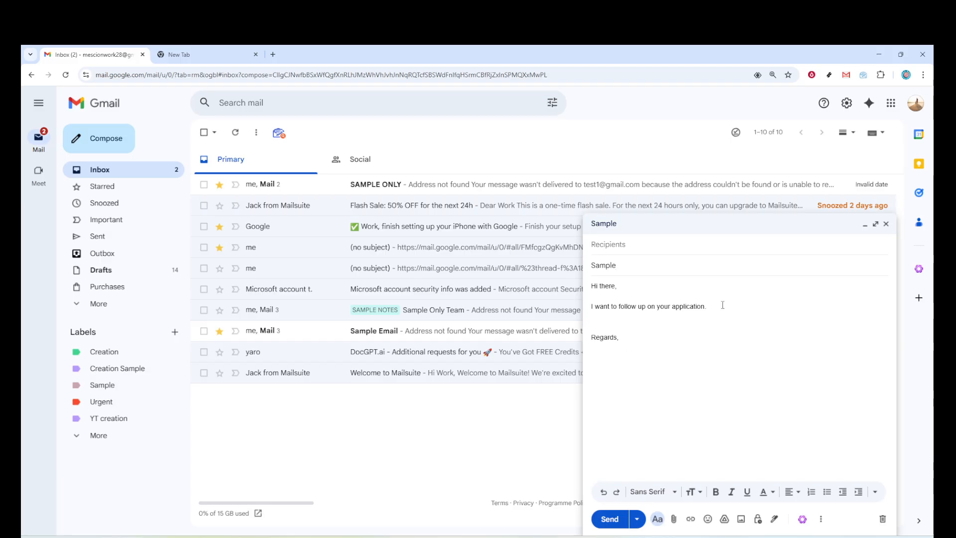
{"action": "key", "text": "Return"}
{"action": "type", "text": "What"}
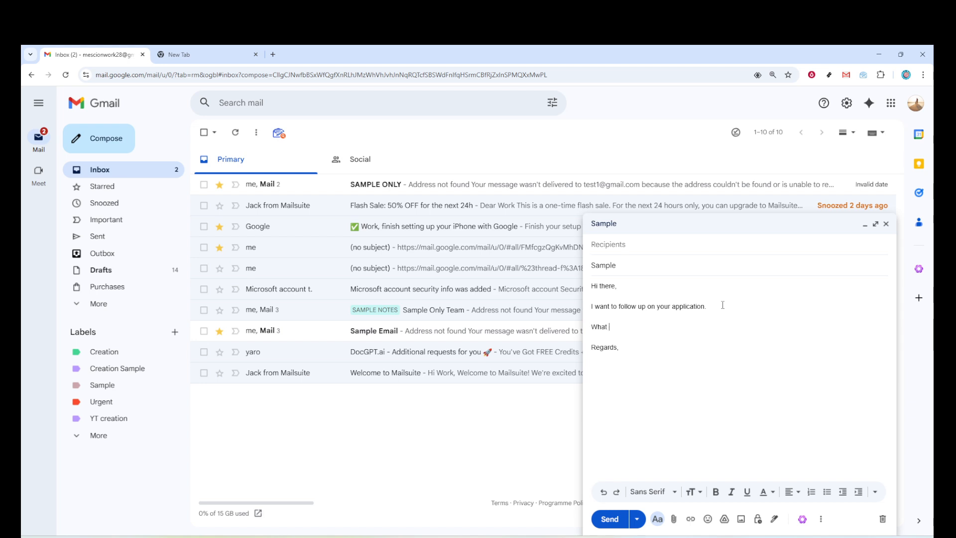
{"action": "type", "text": " time you will be here/"}
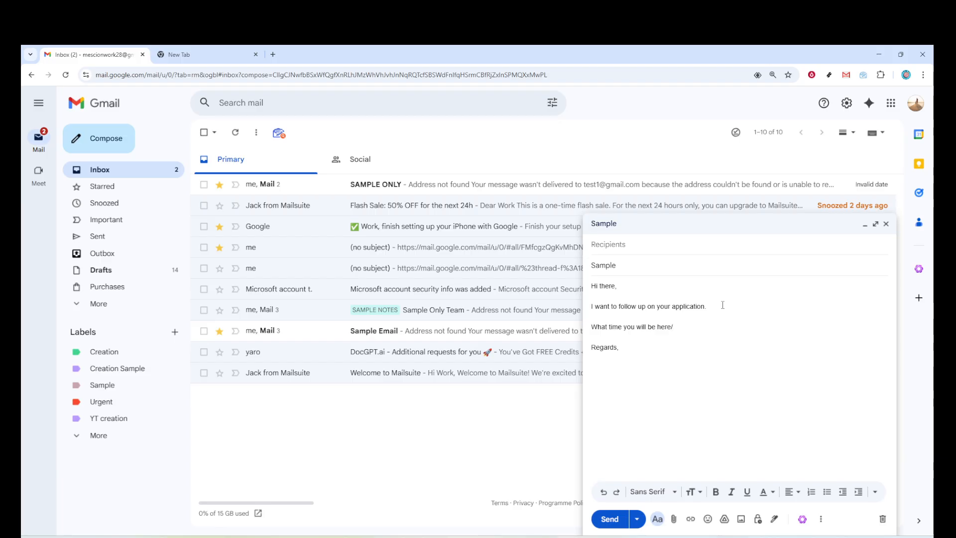
{"action": "type", "text": "y"}
{"action": "type", "text": "/y"}
{"action": "key", "text": "BackSpace"}
{"action": "key", "text": "BackSpace"}
{"action": "key", "text": "BackSpace"}
{"action": "key", "text": "BackSpace"}
{"action": "key", "text": "BackSpace"}
{"action": "key", "text": "BackSpace"}
{"action": "key", "text": "BackSpace"}
{"action": "key", "text": "BackSpace"}
{"action": "key", "text": "BackSpace"}
{"action": "key", "text": "BackSpace"}
{"action": "key", "text": "BackSpace"}
{"action": "key", "text": "BackSpace"}
{"action": "key", "text": "BackSpace"}
{"action": "key", "text": "BackSpace"}
{"action": "key", "text": "BackSpace"}
{"action": "key", "text": "BackSpace"}
{"action": "key", "text": "BackSpace"}
{"action": "key", "text": "BackSpace"}
{"action": "key", "text": "BackSpace"}
{"action": "key", "text": "BackSpace"}
{"action": "key", "text": "BackSpace"}
- Continue the new paragraph after "What" with the letter "i"
{"action": "type", "text": "i"}
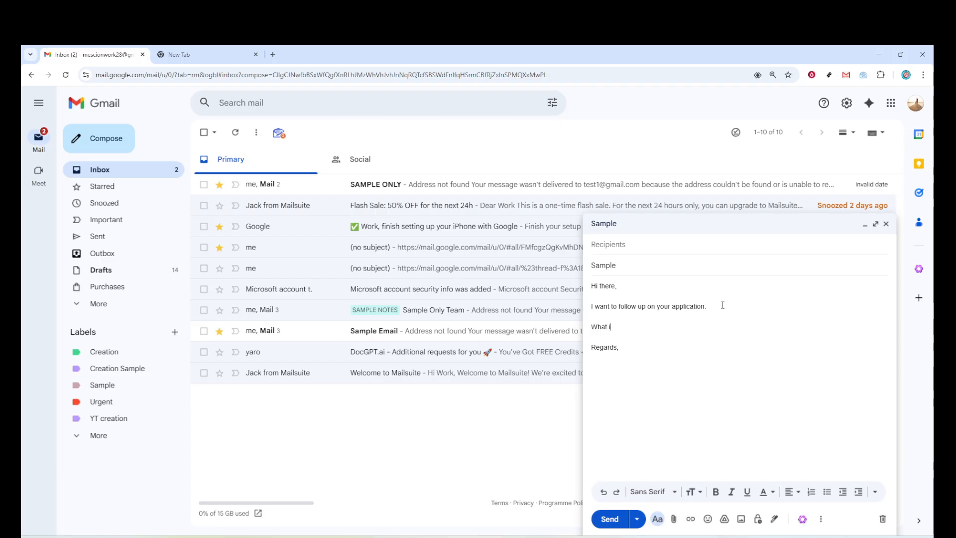